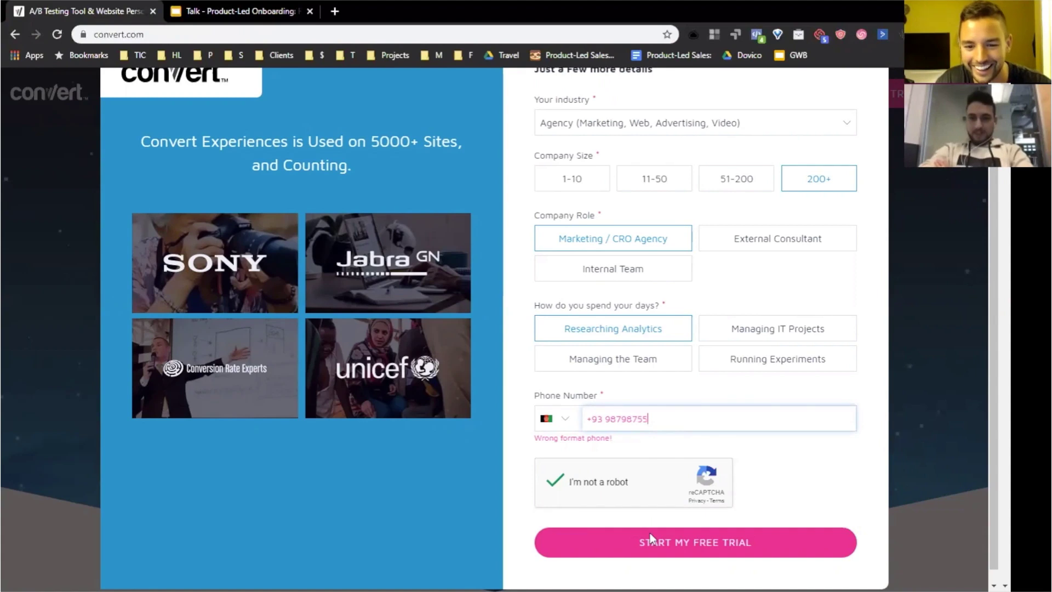
- Set the phone country code to Canada +1
click(558, 421)
scroll(625, 480, down, 10)
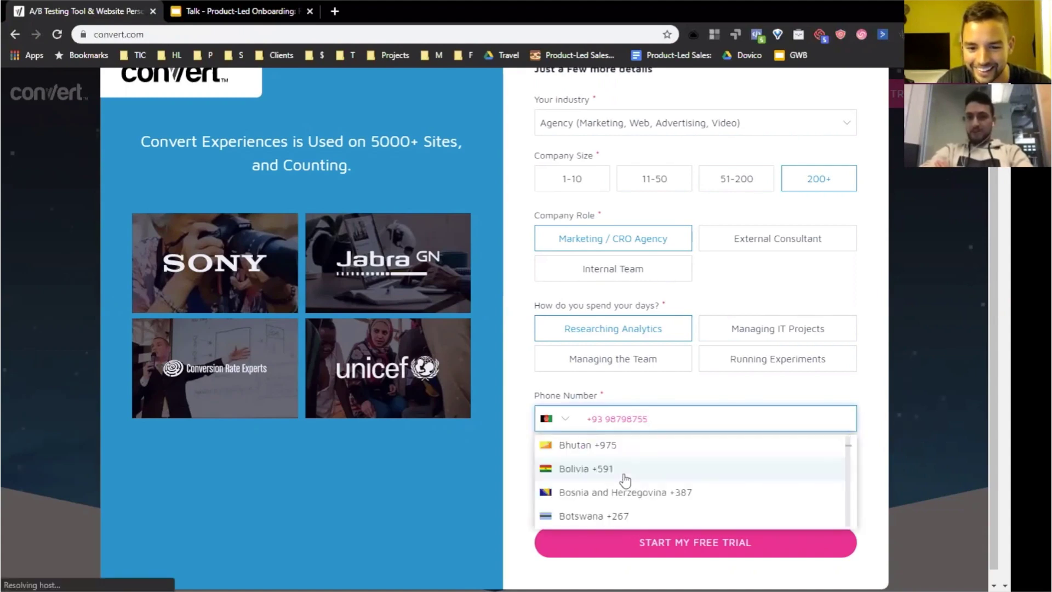
scroll(625, 480, down, 10)
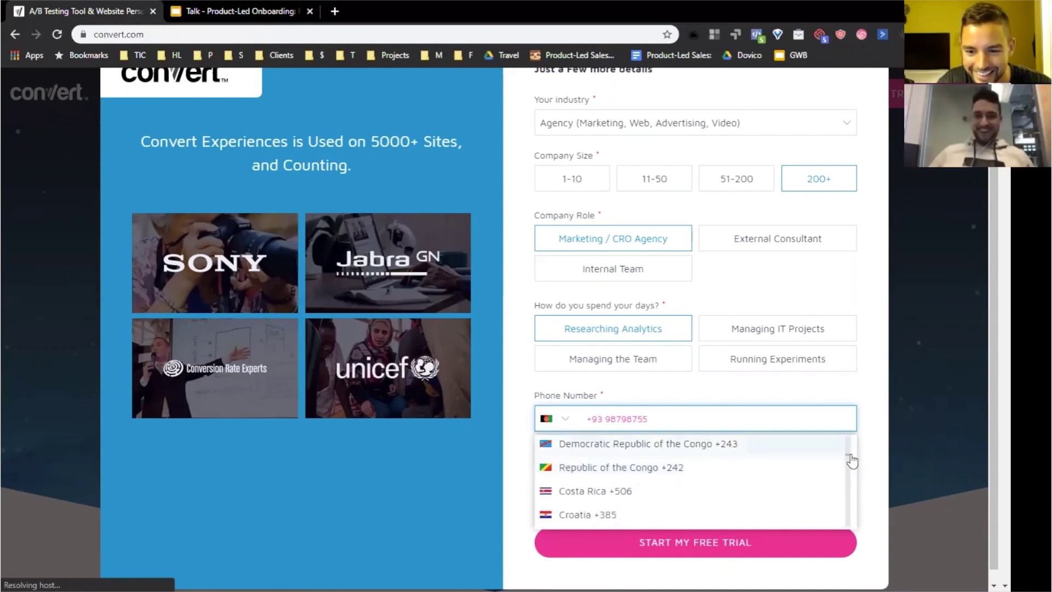
scroll(852, 466, down, 10)
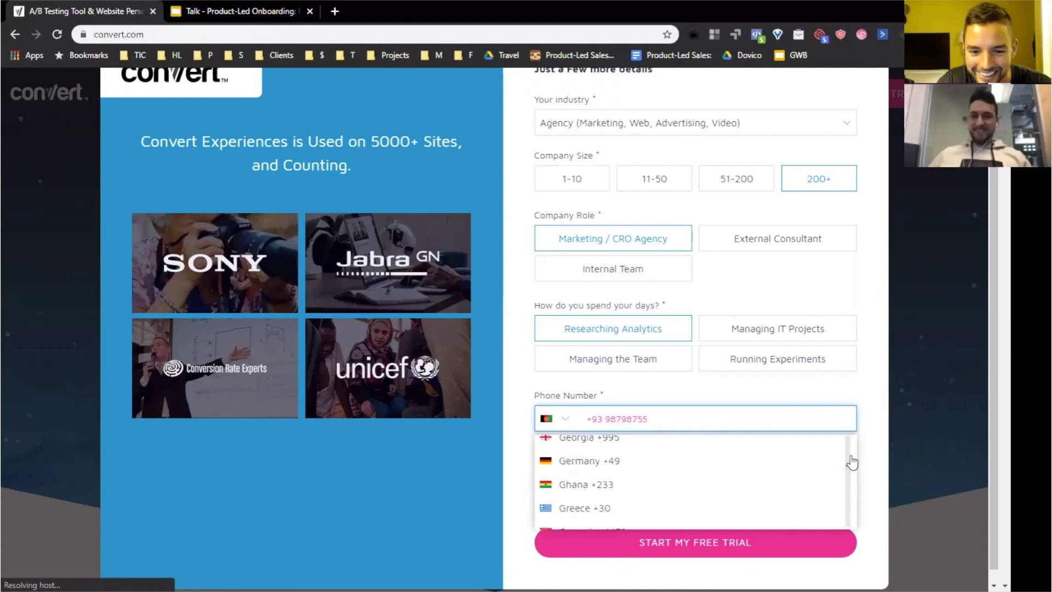
scroll(852, 463, up, 6)
scroll(852, 458, up, 5)
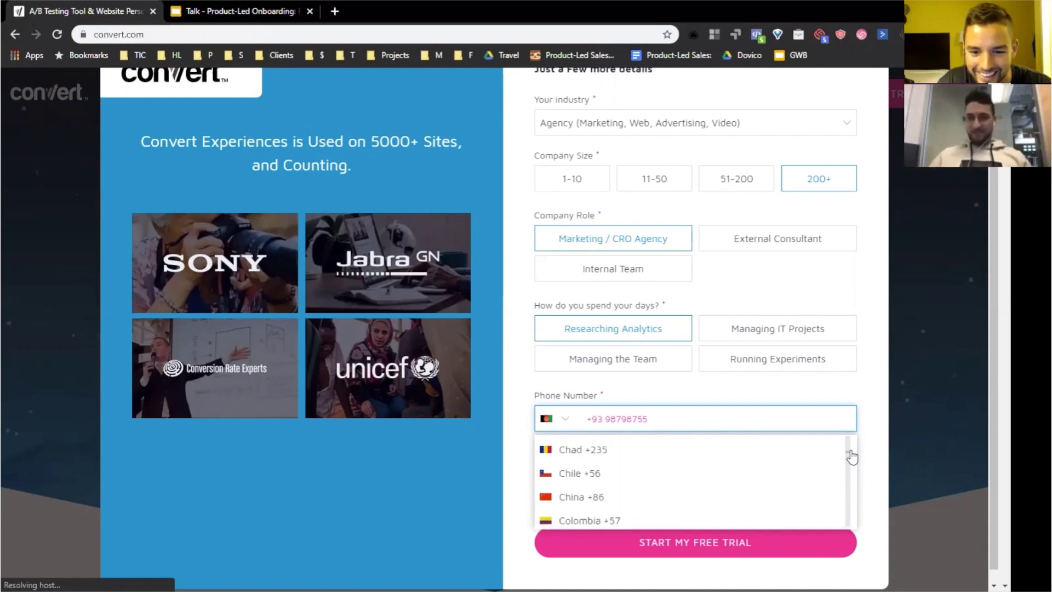
scroll(852, 458, up, 1)
scroll(818, 469, up, 2)
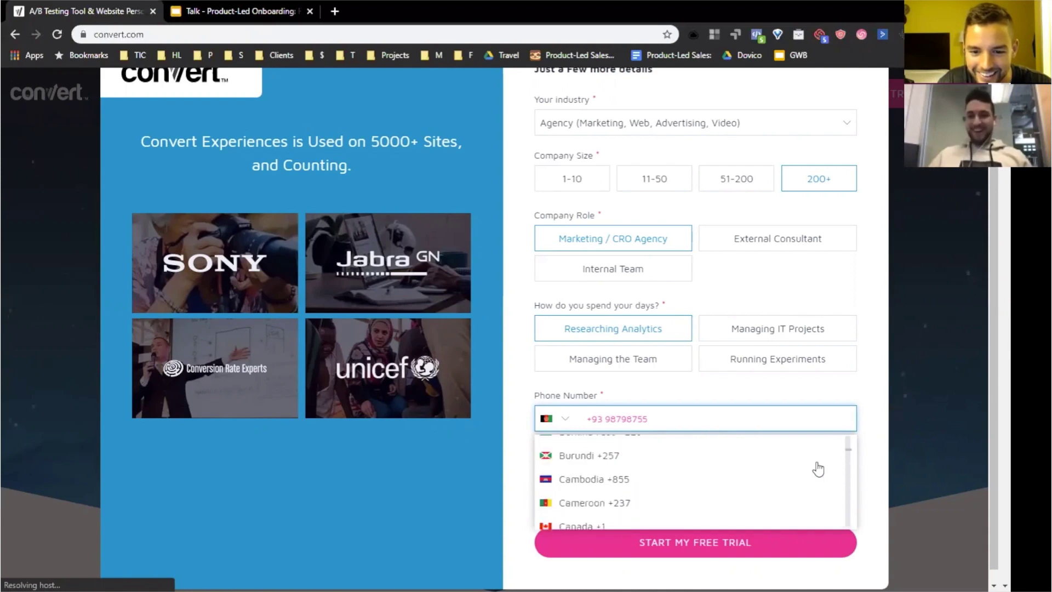
key(Return)
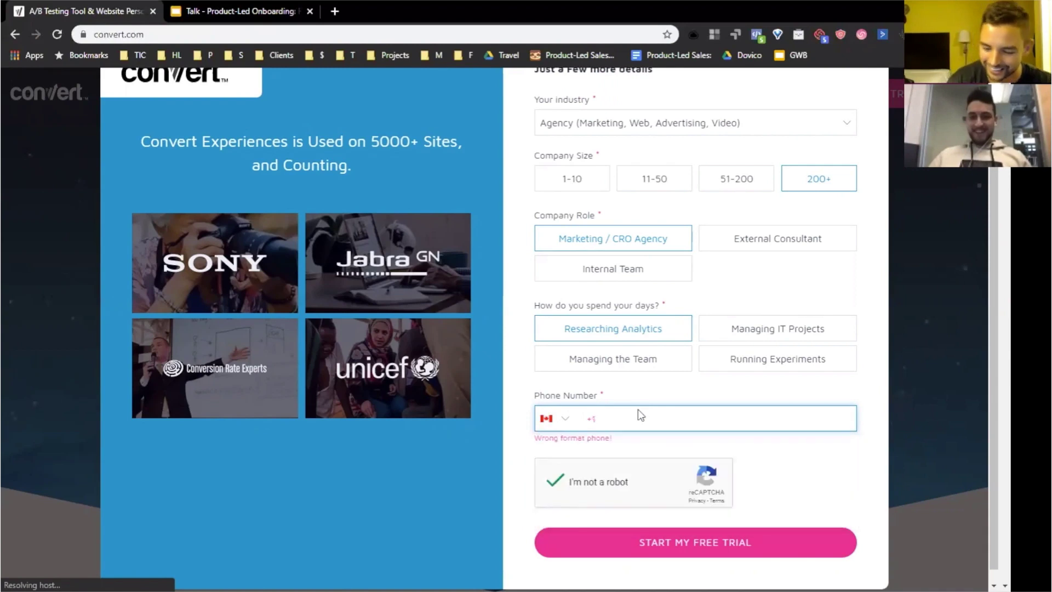
- Enter the phone number and submit the free-trial signup form
scroll(641, 415, up, 1)
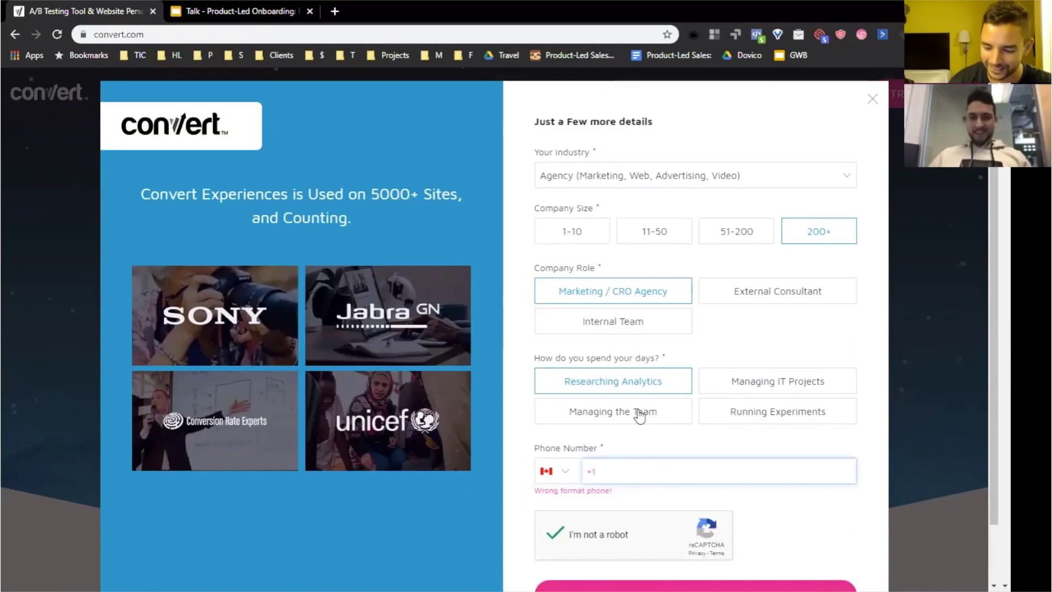
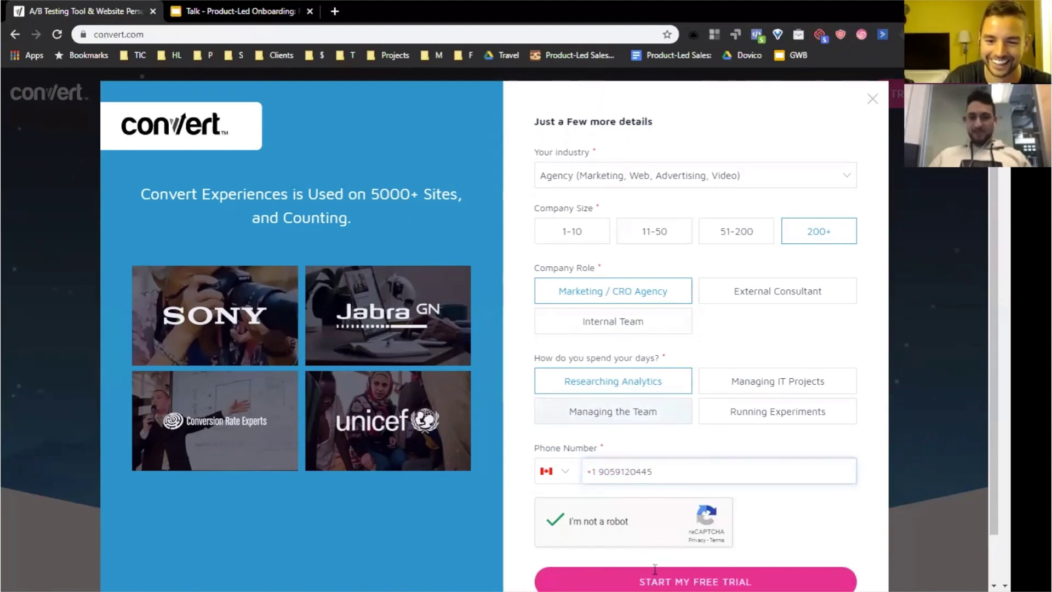
key(Return)
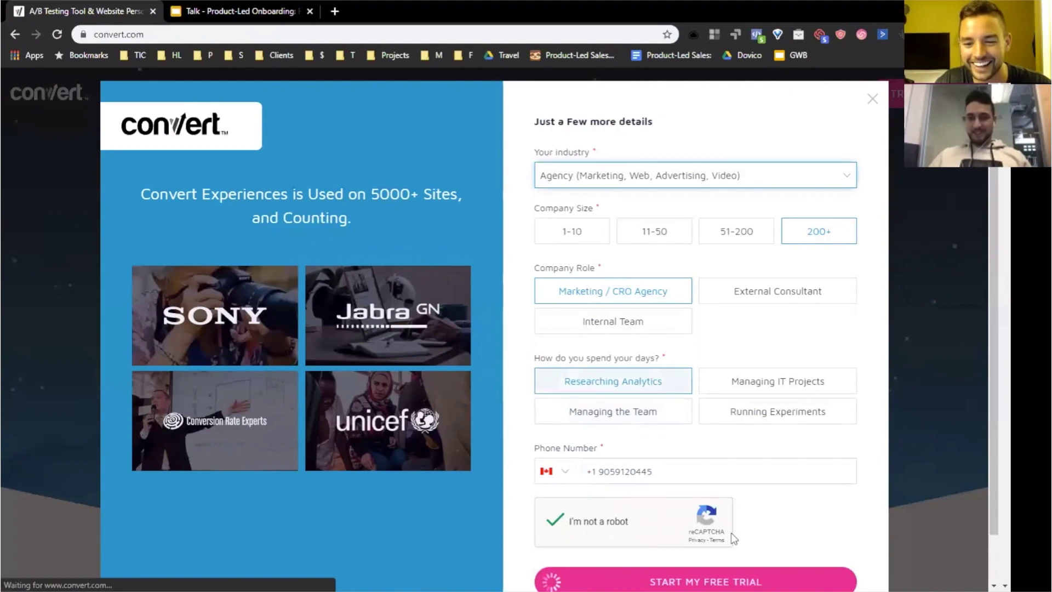
scroll(709, 525, down, 1)
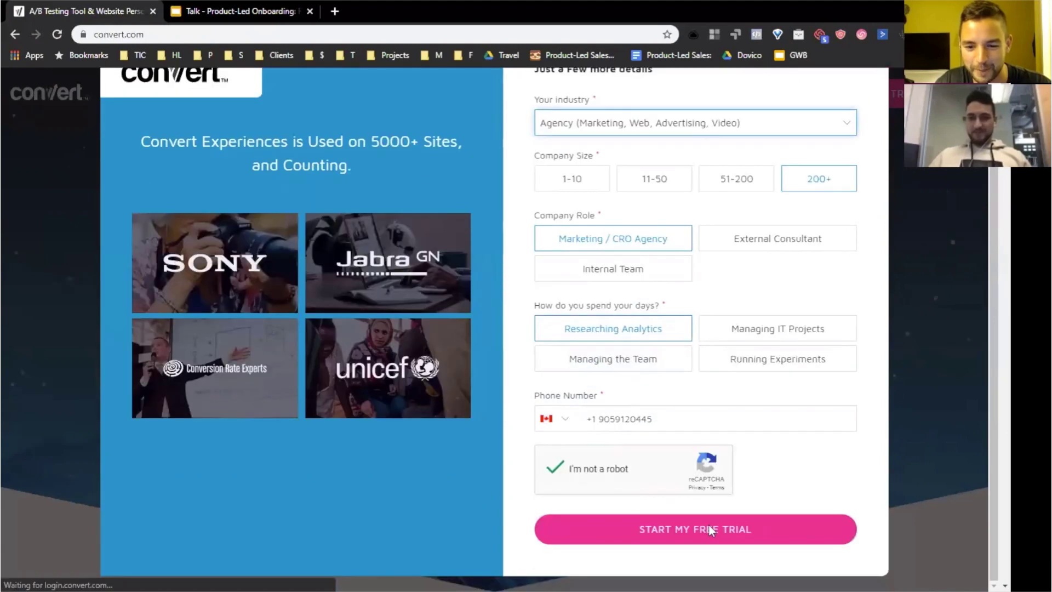
- Submit the signup so the new account's Projects dashboard loads with 0 projects
click(662, 539)
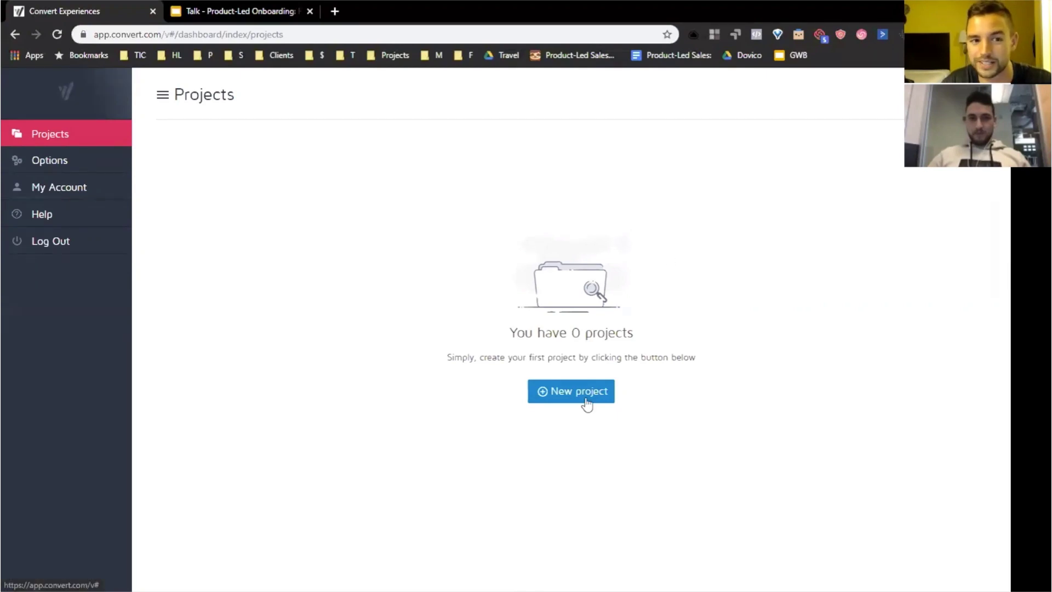
- Show slide 57, Part 1, of the talk deck, then return to the Convert Experiences dashboard
click(274, 11)
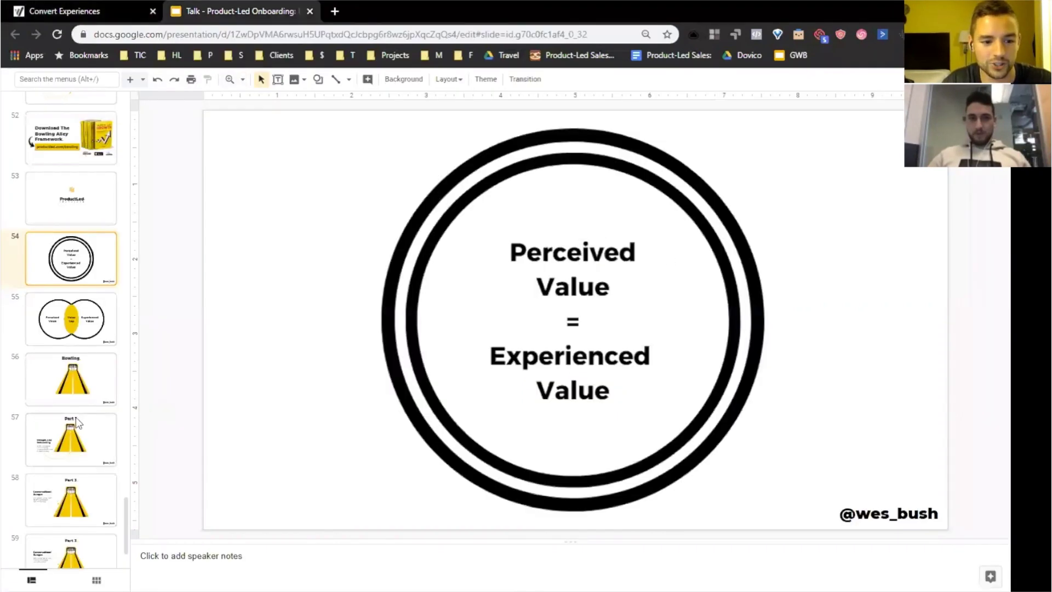
click(93, 430)
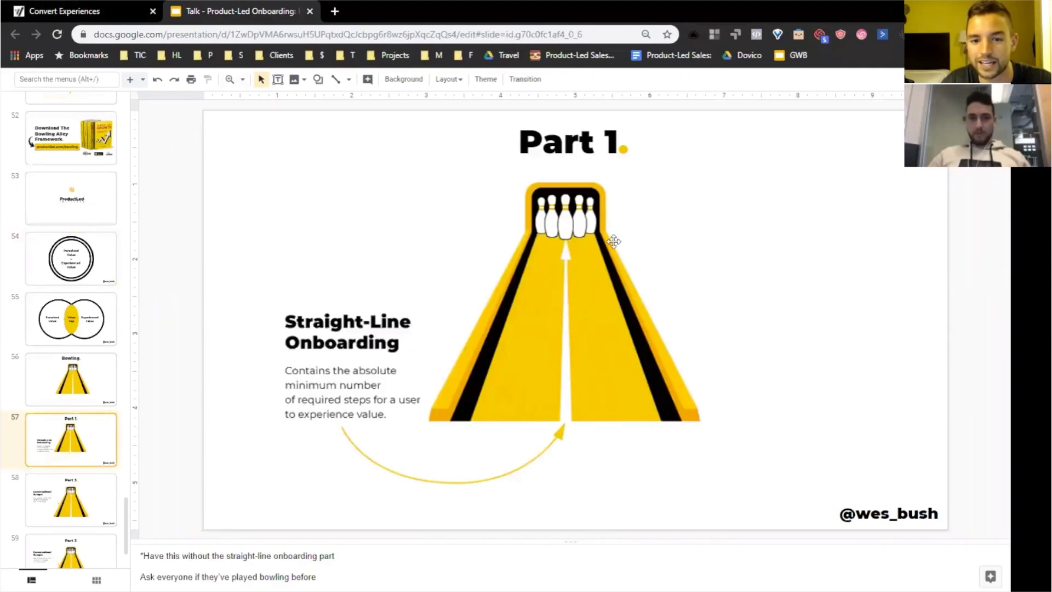
click(132, 11)
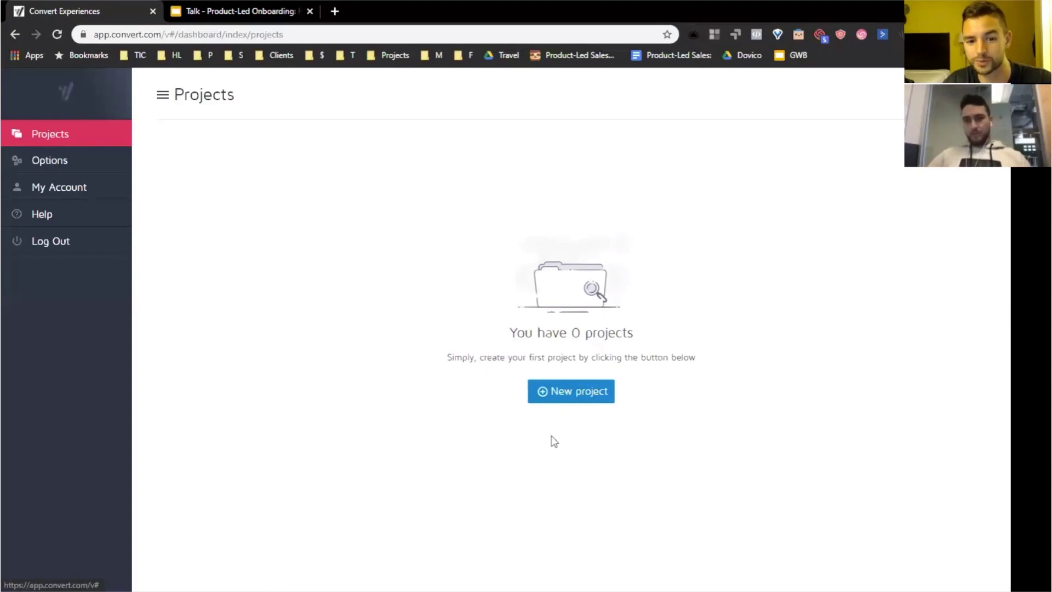
- Create a new project named 'test' with main domain test.com
click(559, 391)
click(445, 174)
text(test)
text(test)
text(.com)
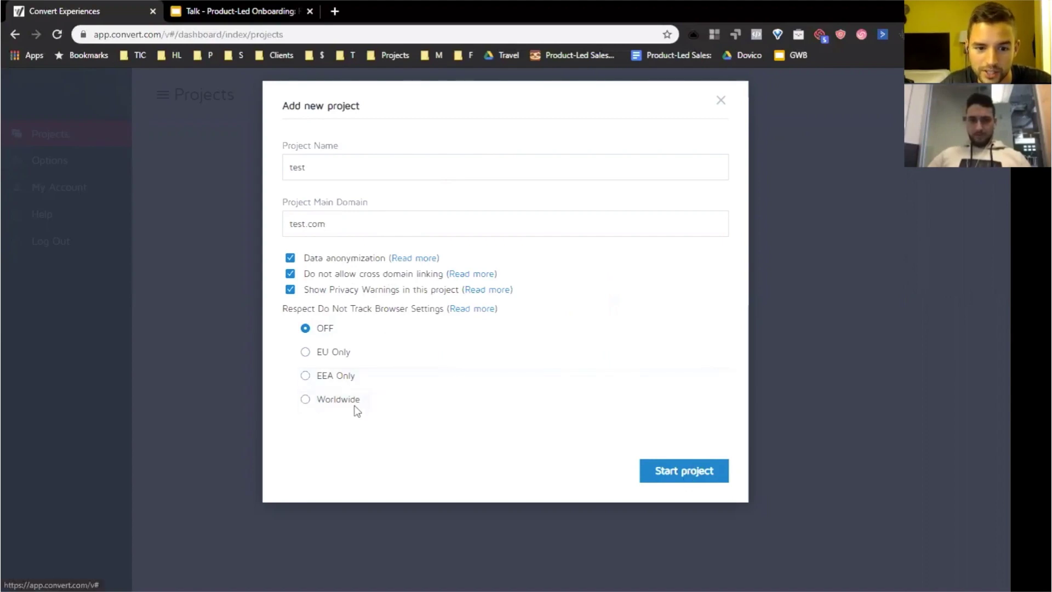
click(683, 470)
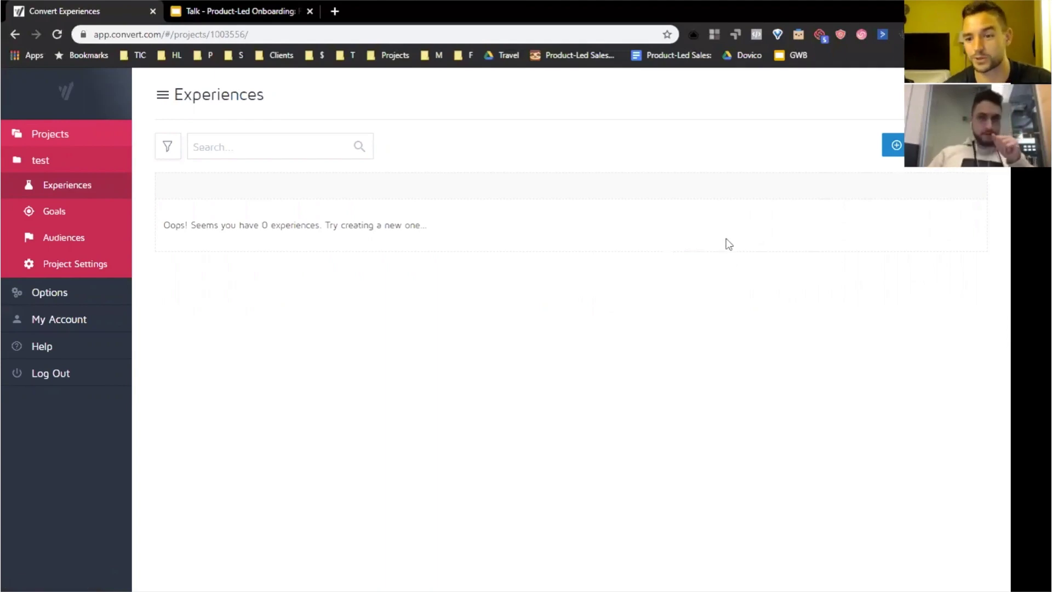
- List the experience types for the test project, from A/B through Multipage
click(900, 145)
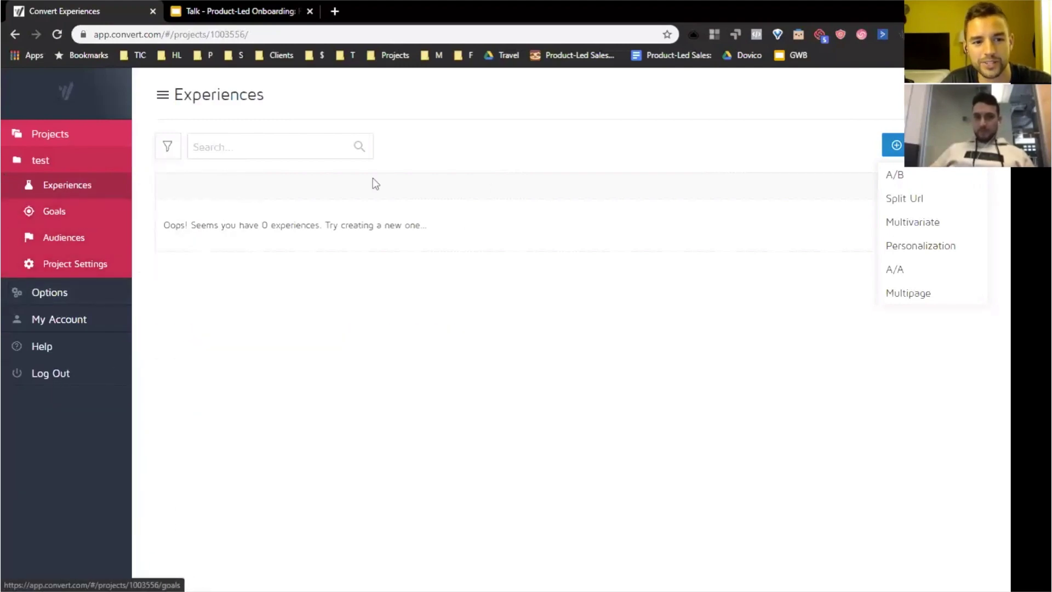
- View the test project's default goals and add-goal options, then return to the slide deck
click(104, 215)
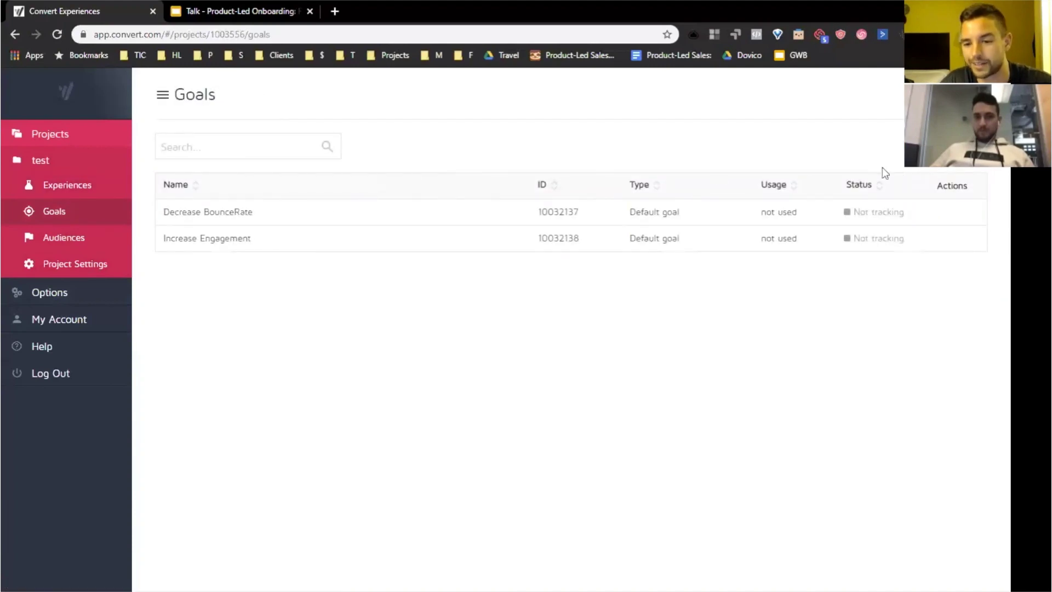
click(959, 147)
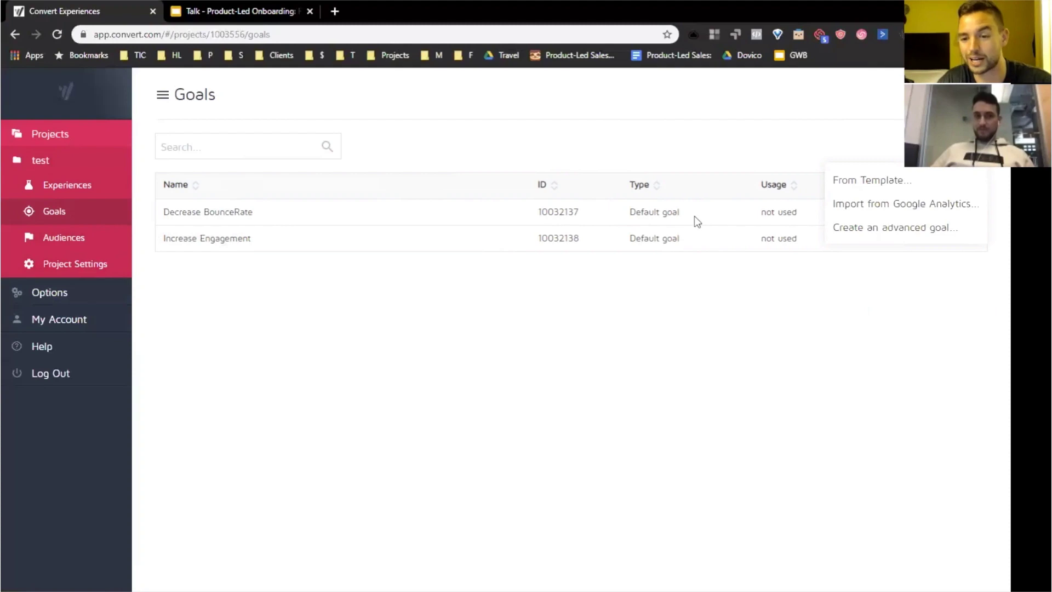
click(255, 12)
click(102, 346)
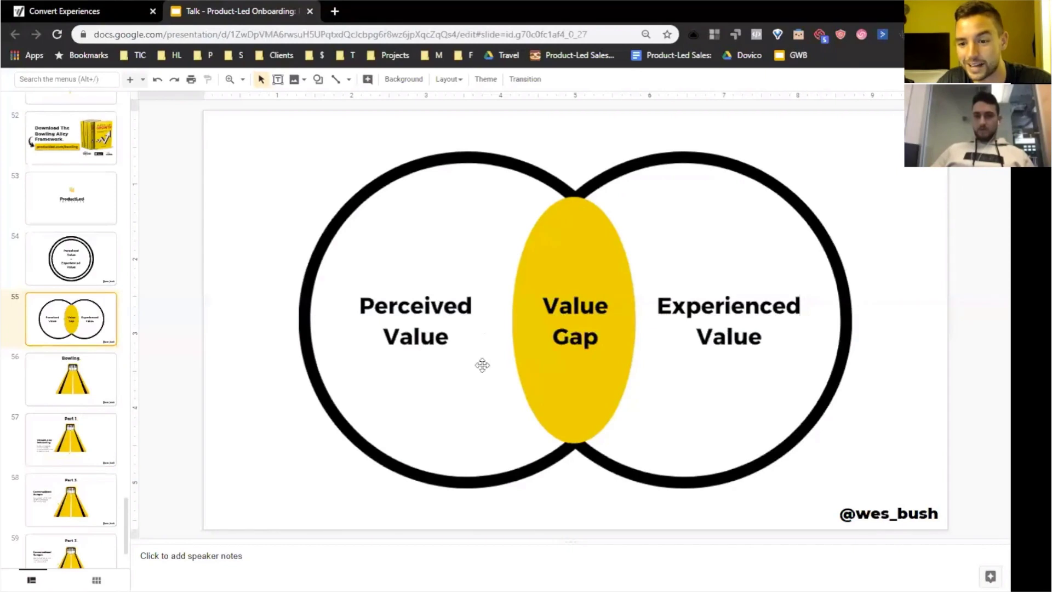
click(115, 5)
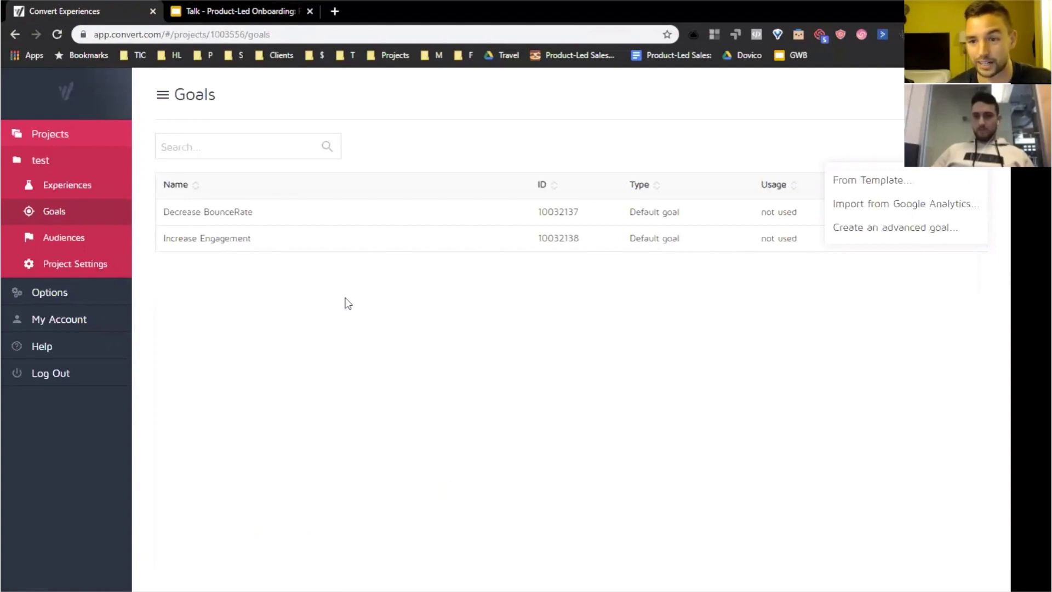
- Back on Experiences, start and dismiss an A/B setup, then reopen the experience-type list
click(86, 184)
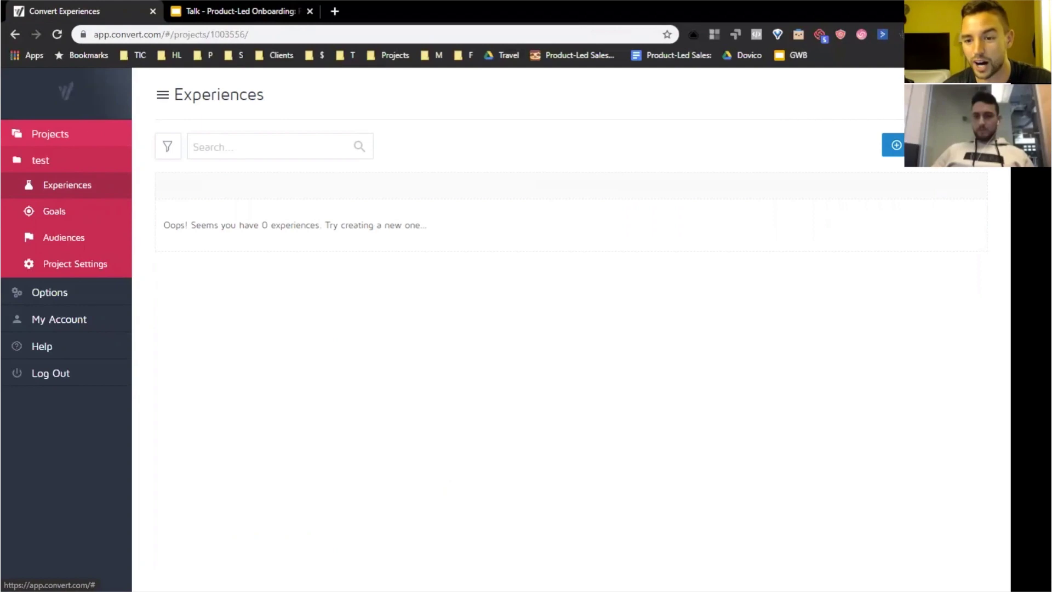
click(931, 145)
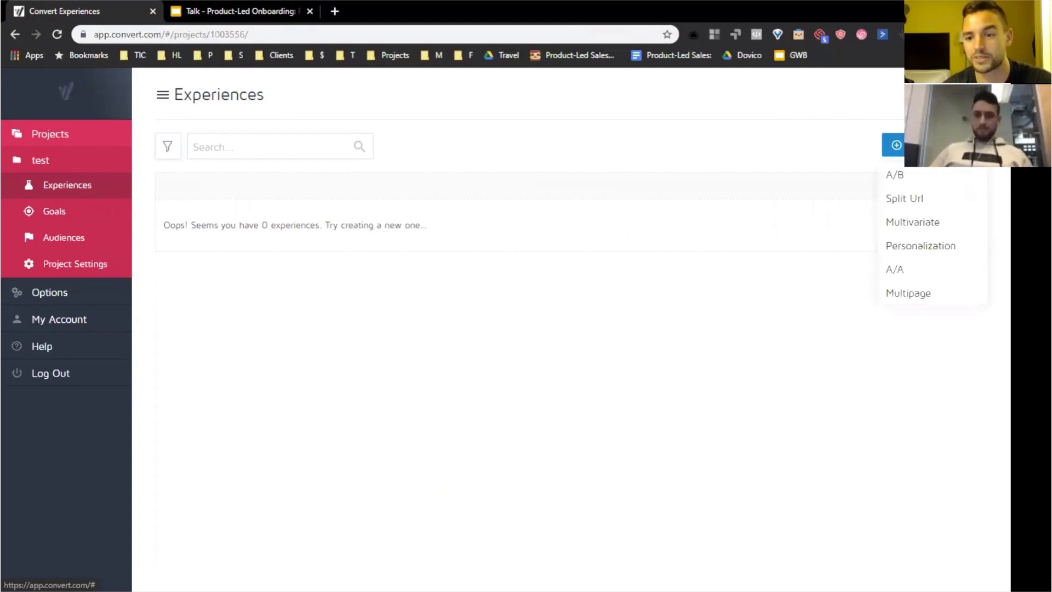
click(932, 182)
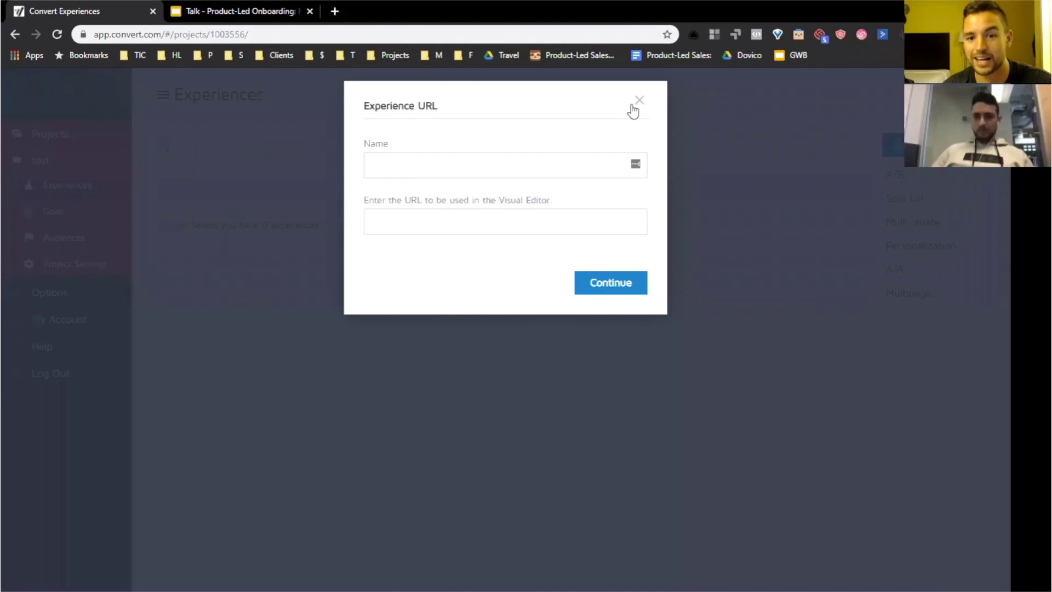
click(639, 101)
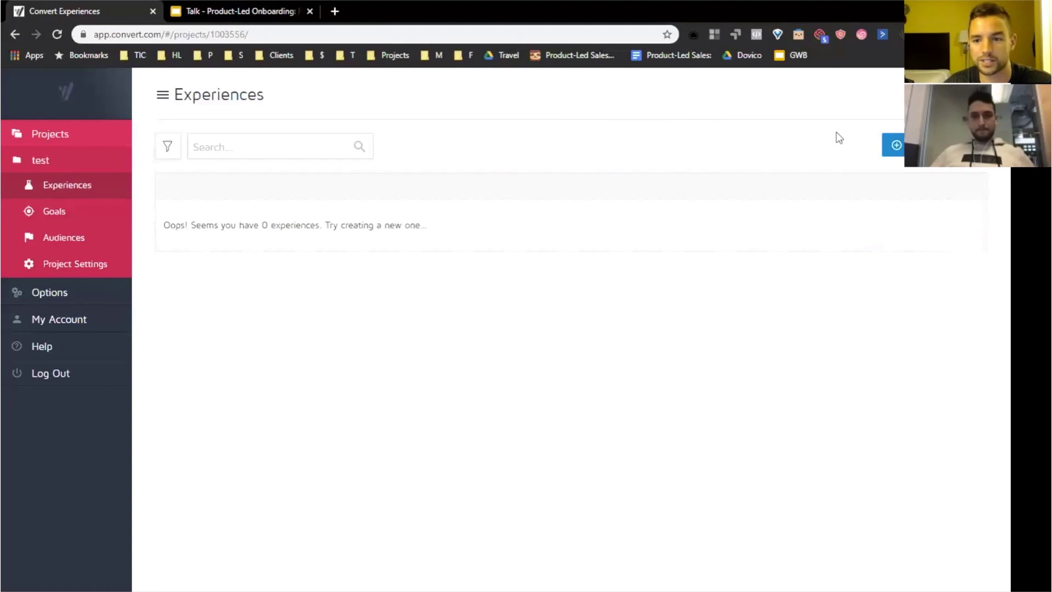
click(893, 145)
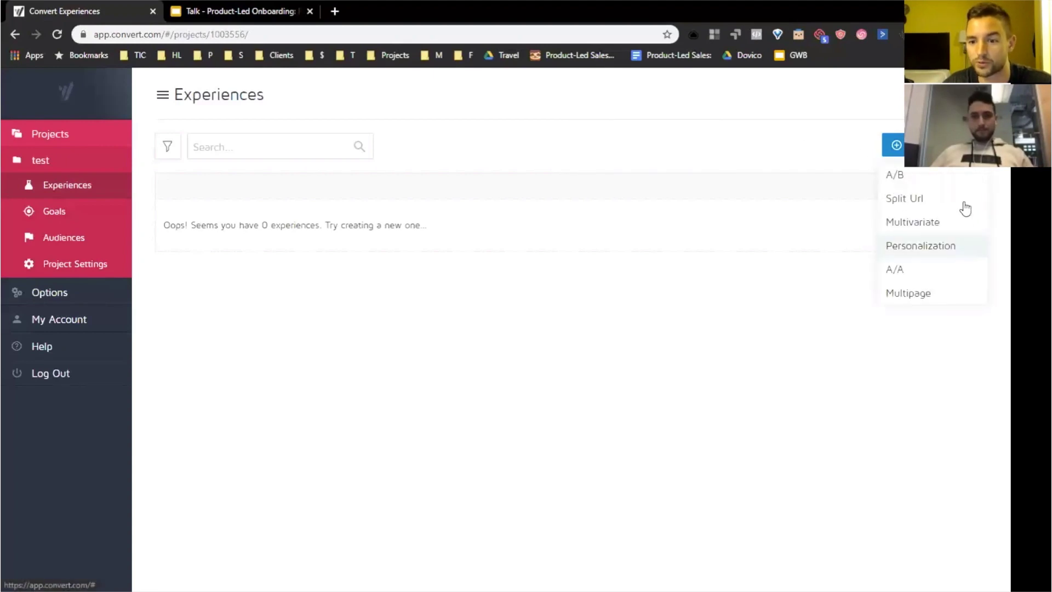